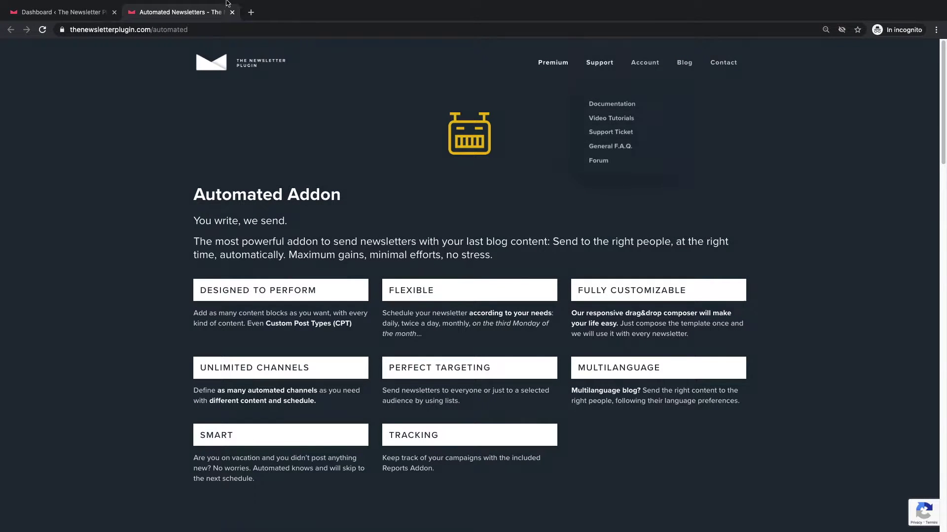
- Leave the Automated Addon feature page and switch back to the WordPress demo dashboard tab
{"action": "left_click", "coordinate": [54, 13]}
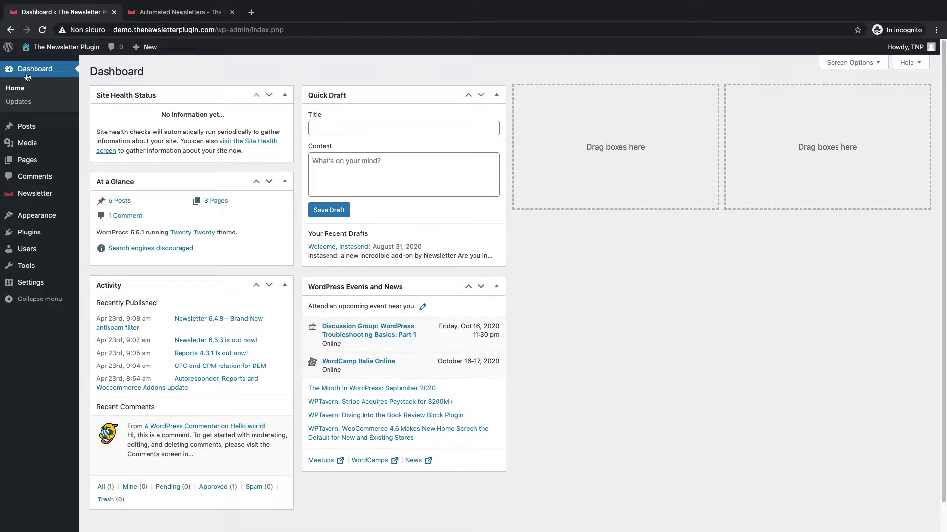
- Go to Newsletter > Automated and open the Daily News channel's configuration
{"action": "left_click", "coordinate": [36, 194]}
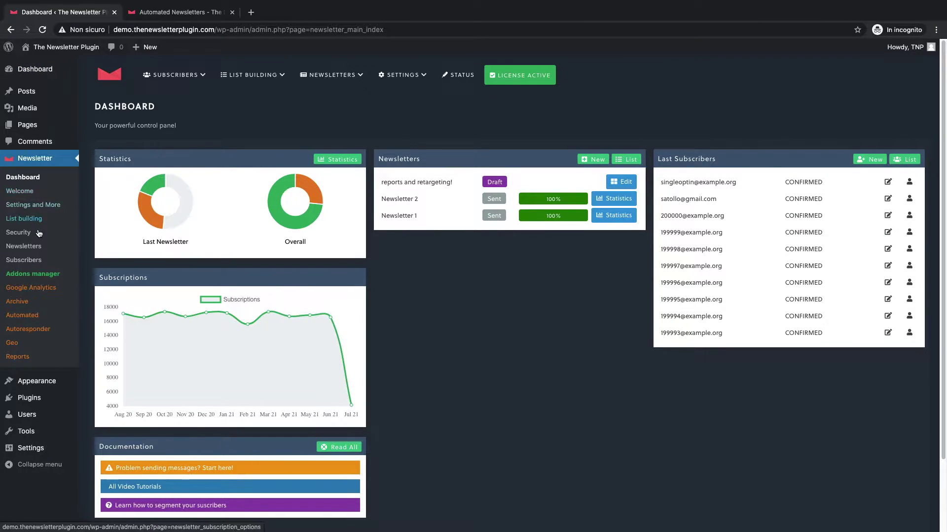
{"action": "left_click", "coordinate": [22, 315]}
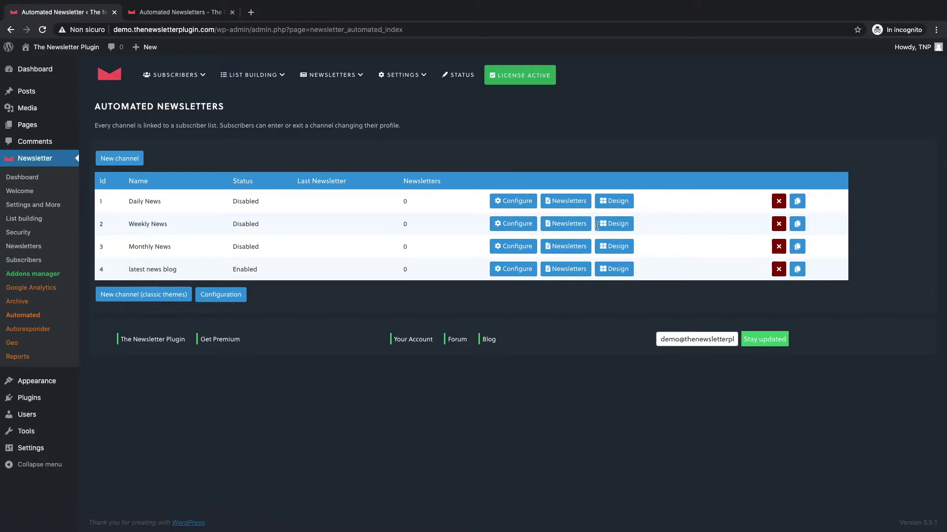
{"action": "left_click", "coordinate": [516, 201]}
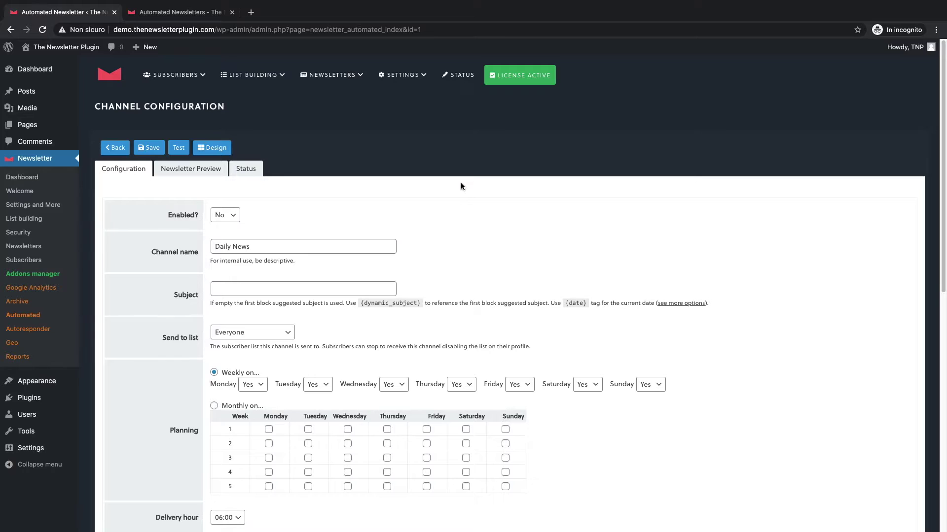
{"action": "type", "text": "daily reci"}
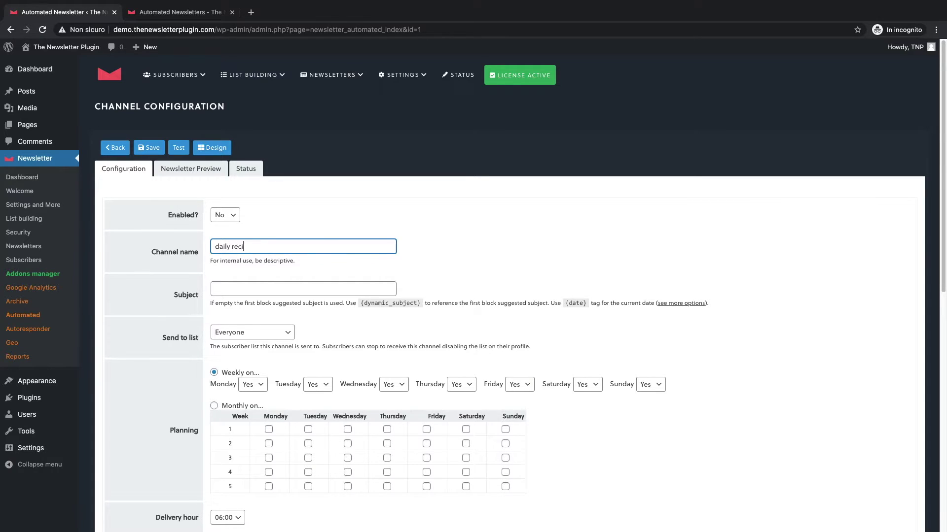
{"action": "type", "text": "pes"}
- Save the channel as 'daily recipes' and paste the {dynamic_subject} tag into its Subject
{"action": "left_click", "coordinate": [149, 147]}
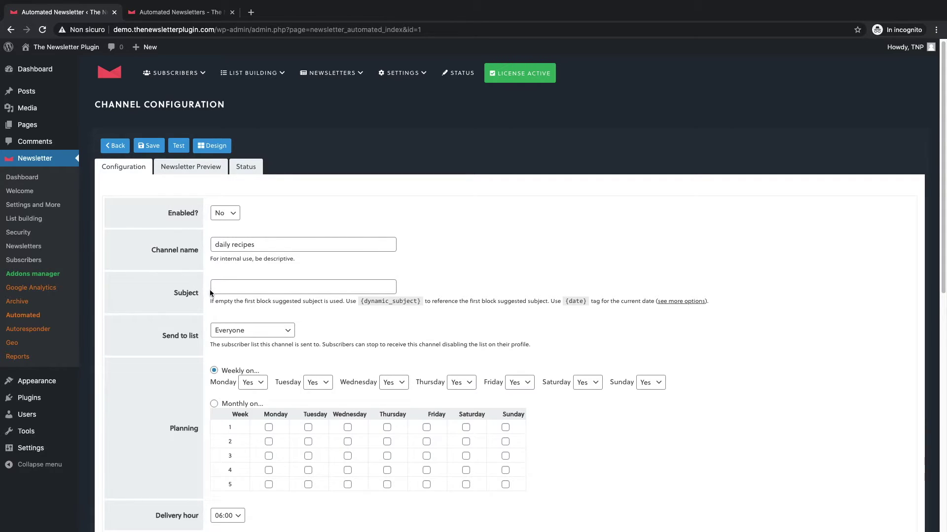
{"action": "double_click", "coordinate": [410, 302]}
{"action": "left_click_drag", "start_coordinate": [410, 302], "coordinate": [358, 302]}
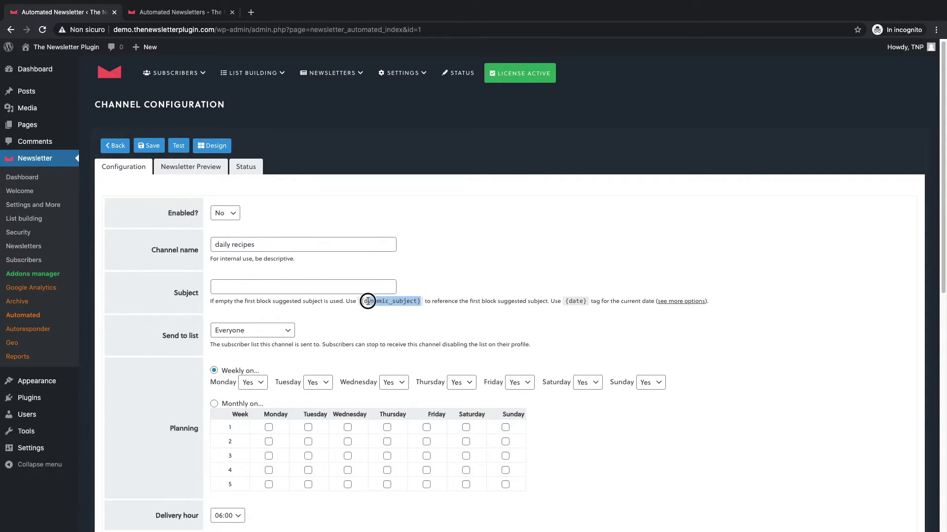
{"action": "key", "text": "ctrl+c"}
{"action": "left_click", "coordinate": [348, 287]}
{"action": "key", "text": "ctrl+v"}
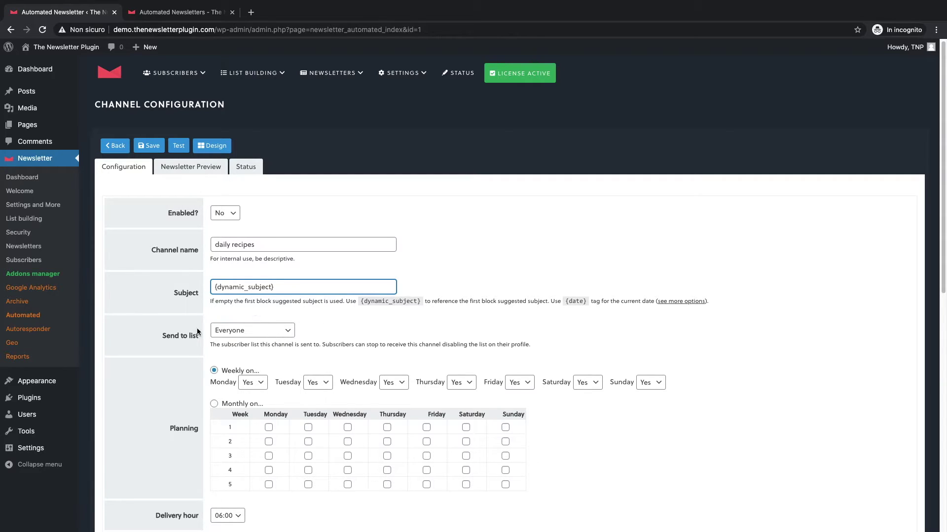
{"action": "left_click", "coordinate": [258, 331]}
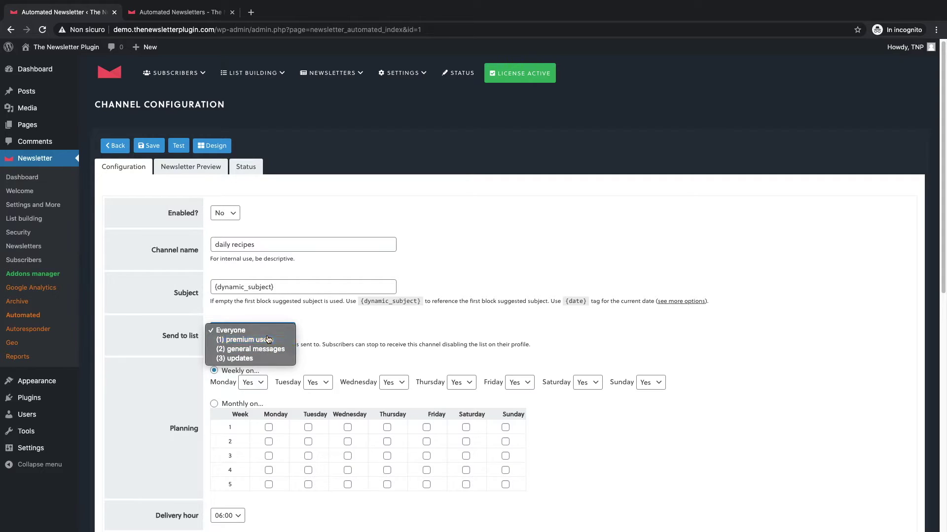
- Send the channel to premium users weekly, every day at 06:00, and view its newsletter preview
{"action": "left_click", "coordinate": [268, 341]}
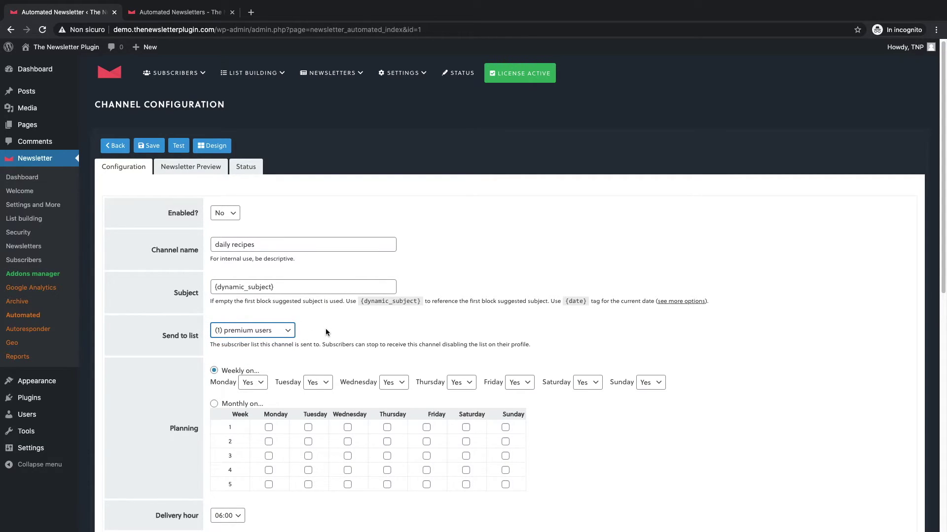
{"action": "scroll", "coordinate": [326, 333], "scroll_direction": "down", "scroll_amount": 1}
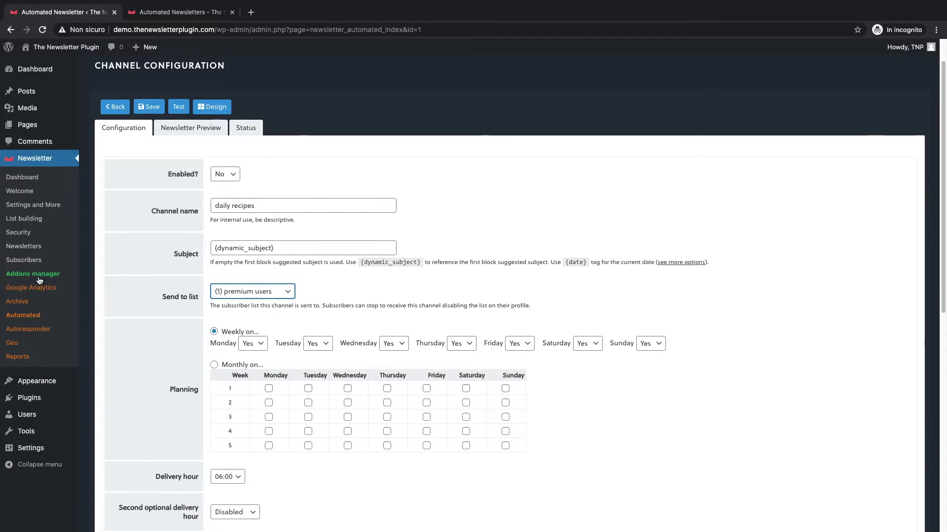
{"action": "left_click", "coordinate": [199, 335]}
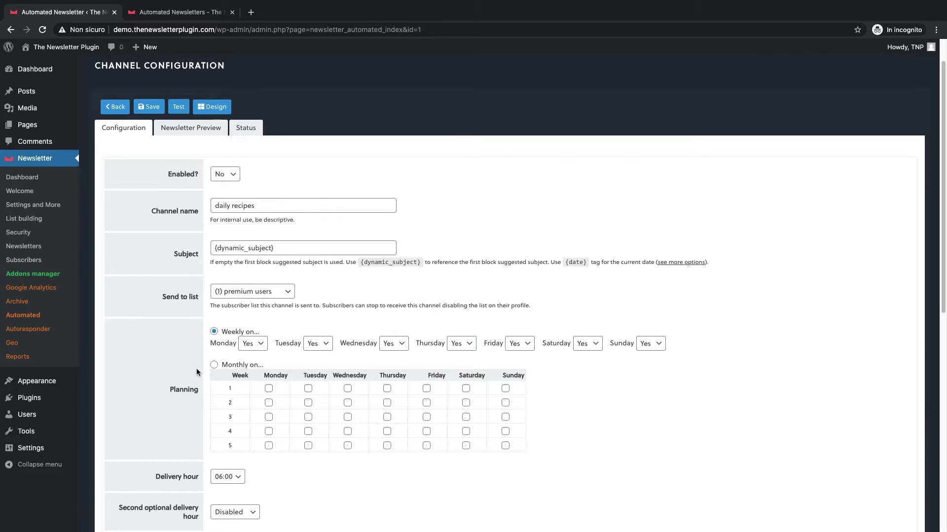
{"action": "scroll", "coordinate": [198, 372], "scroll_direction": "down", "scroll_amount": 1}
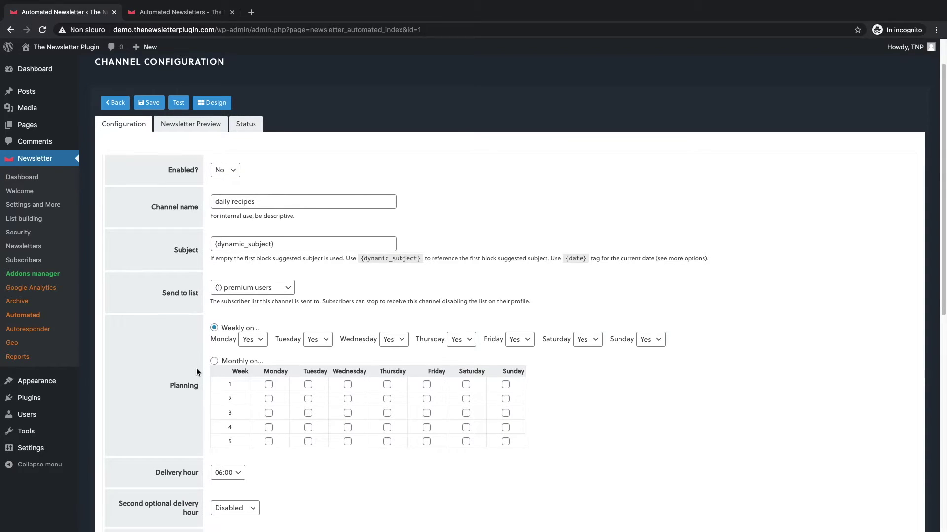
{"action": "scroll", "coordinate": [198, 372], "scroll_direction": "down", "scroll_amount": 1}
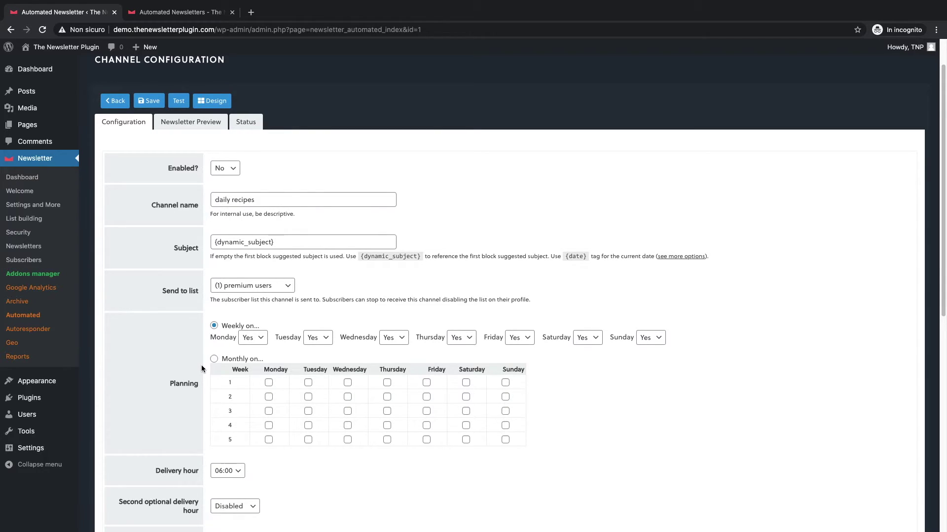
{"action": "scroll", "coordinate": [202, 369], "scroll_direction": "down", "scroll_amount": 1}
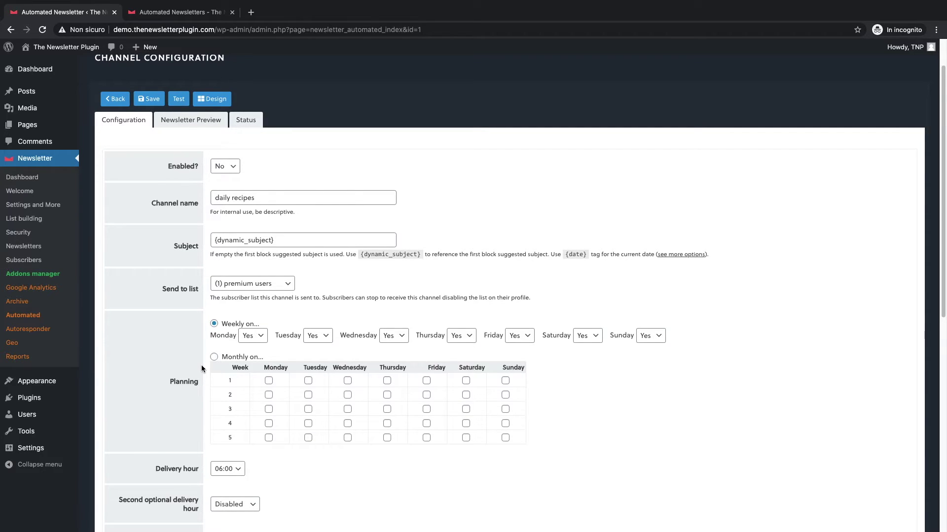
{"action": "scroll", "coordinate": [202, 369], "scroll_direction": "down", "scroll_amount": 2}
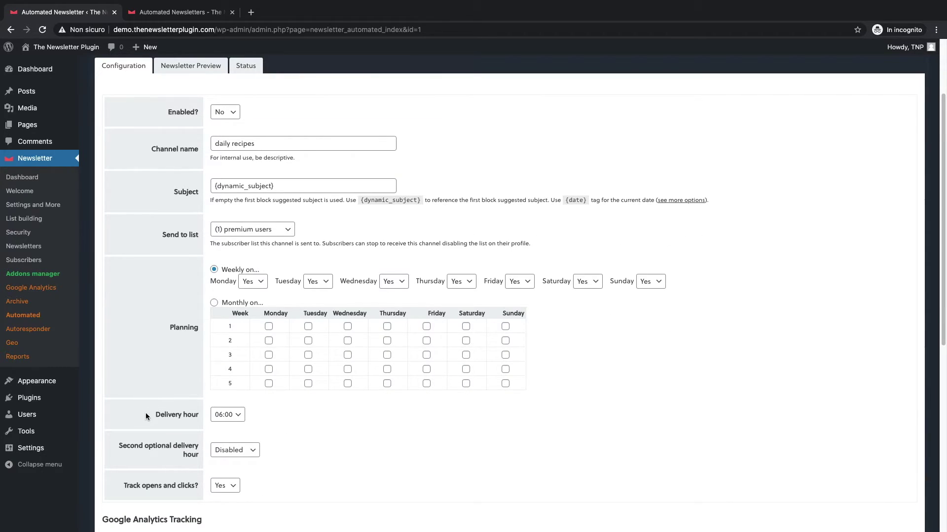
{"action": "scroll", "coordinate": [123, 450], "scroll_direction": "down", "scroll_amount": 2}
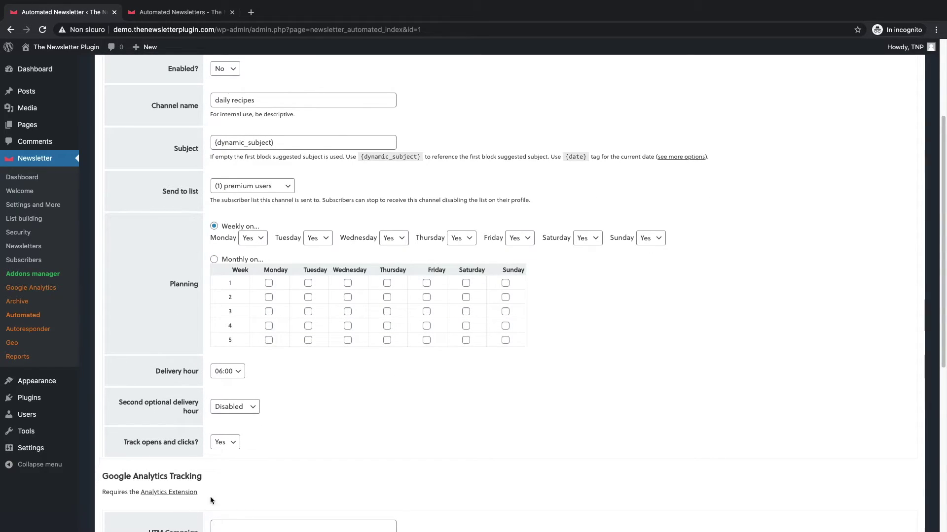
{"action": "scroll", "coordinate": [134, 462], "scroll_direction": "down", "scroll_amount": 3}
{"action": "scroll", "coordinate": [133, 462], "scroll_direction": "down", "scroll_amount": 3}
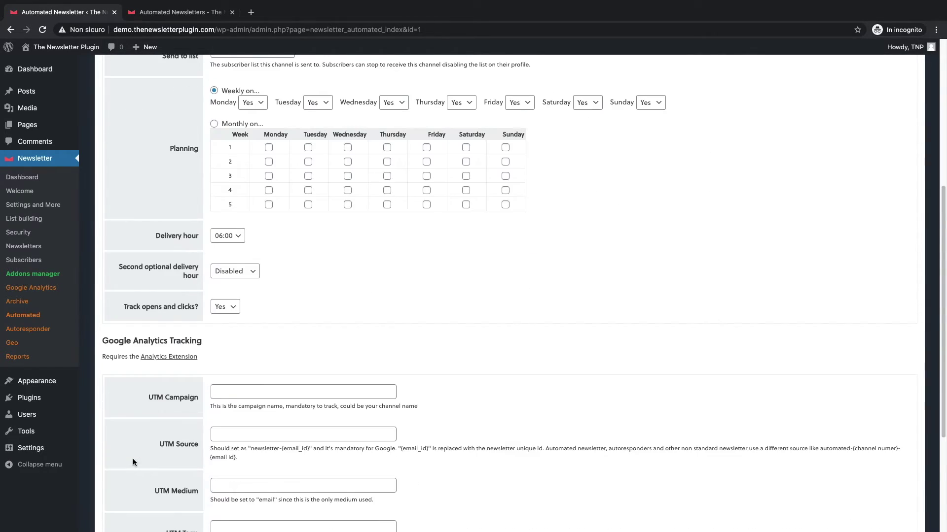
{"action": "scroll", "coordinate": [133, 462], "scroll_direction": "down", "scroll_amount": 2}
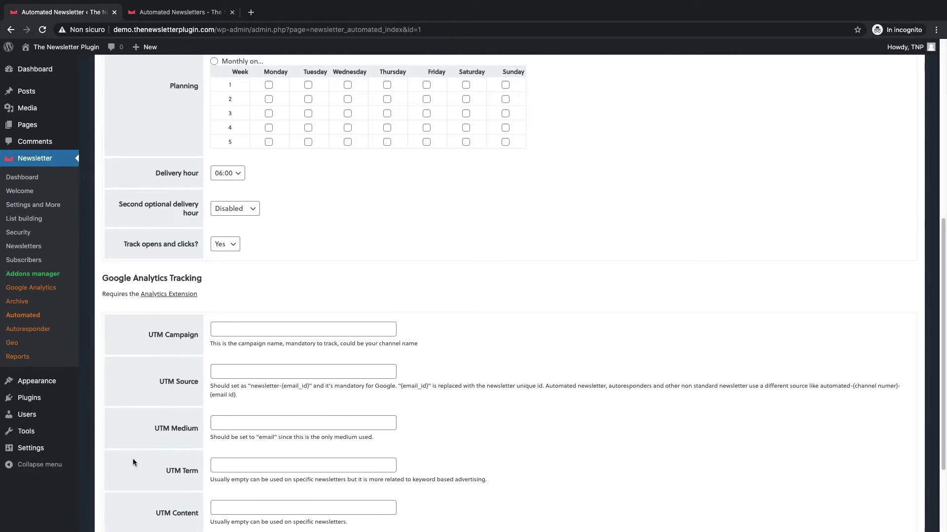
{"action": "scroll", "coordinate": [133, 462], "scroll_direction": "up", "scroll_amount": 2}
{"action": "scroll", "coordinate": [133, 462], "scroll_direction": "up", "scroll_amount": 3}
{"action": "scroll", "coordinate": [133, 462], "scroll_direction": "up", "scroll_amount": 2}
{"action": "scroll", "coordinate": [134, 458], "scroll_direction": "up", "scroll_amount": 1}
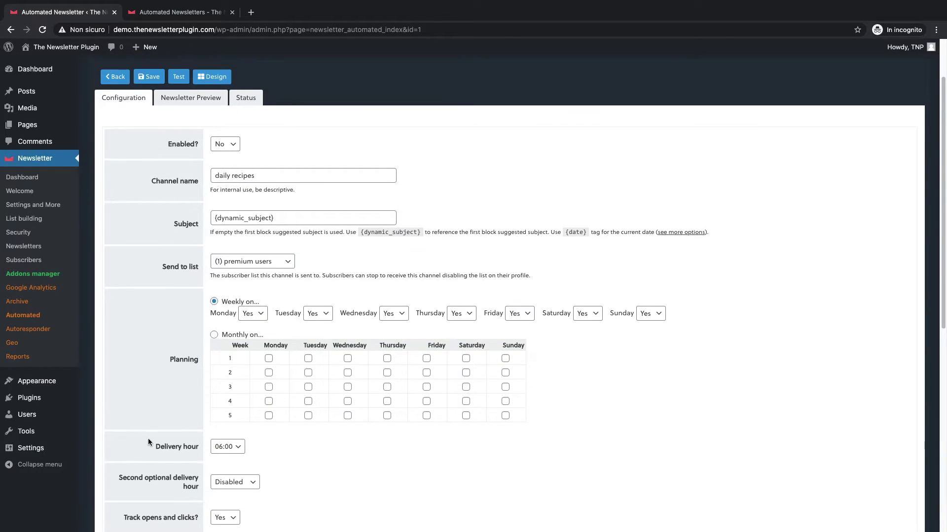
{"action": "scroll", "coordinate": [148, 439], "scroll_direction": "up", "scroll_amount": 2}
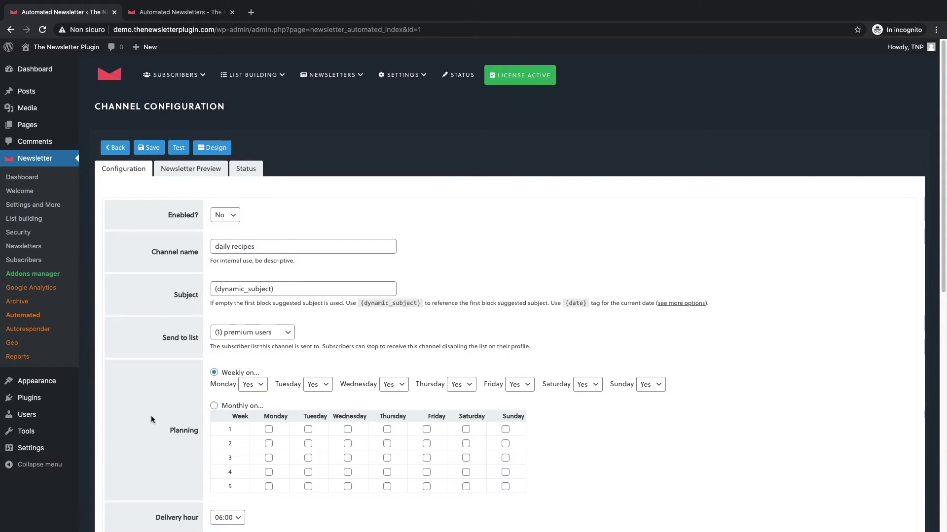
{"action": "left_click", "coordinate": [190, 168]}
{"action": "scroll", "coordinate": [218, 323], "scroll_direction": "down", "scroll_amount": 1}
{"action": "scroll", "coordinate": [218, 324], "scroll_direction": "down", "scroll_amount": 3}
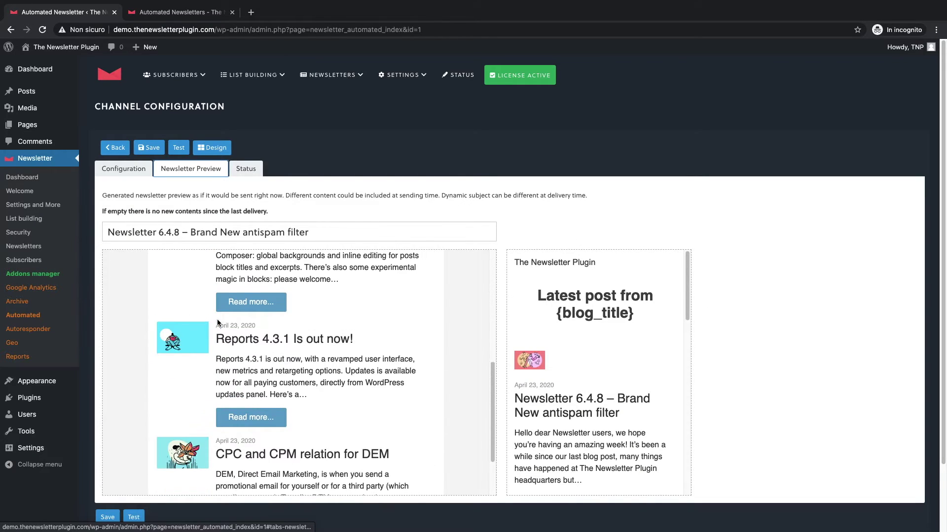
{"action": "scroll", "coordinate": [218, 323], "scroll_direction": "down", "scroll_amount": 2}
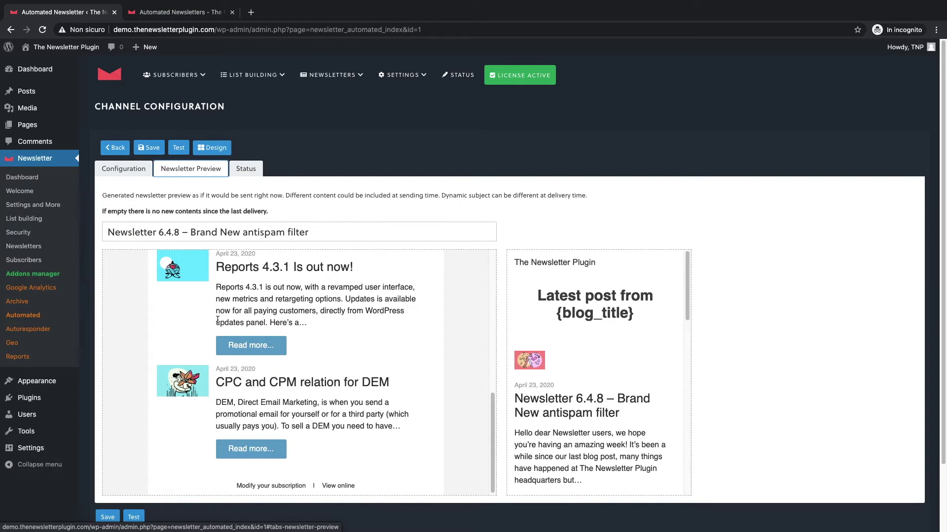
{"action": "scroll", "coordinate": [218, 320], "scroll_direction": "up", "scroll_amount": 3}
{"action": "scroll", "coordinate": [224, 297], "scroll_direction": "up", "scroll_amount": 2}
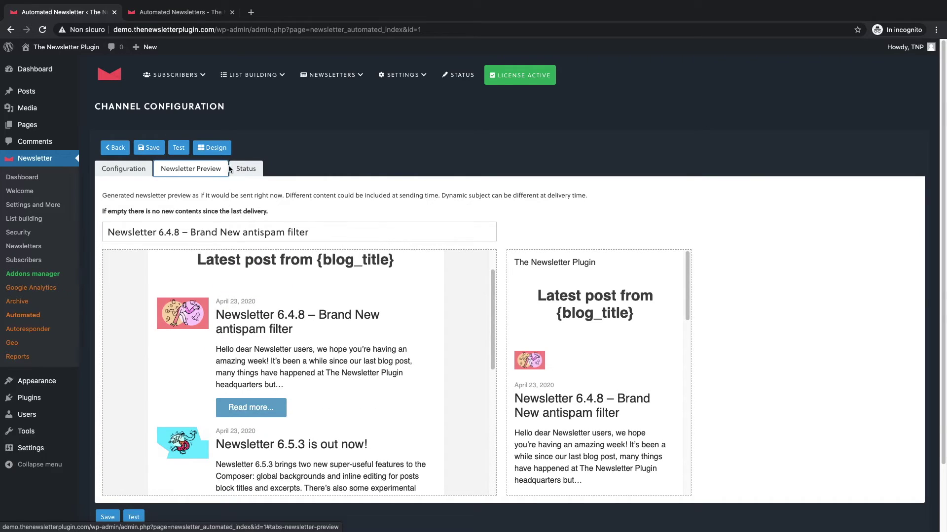
- Check the daily recipes Status, review the generated newsletter preview, and return to the channel list
{"action": "left_click", "coordinate": [246, 168]}
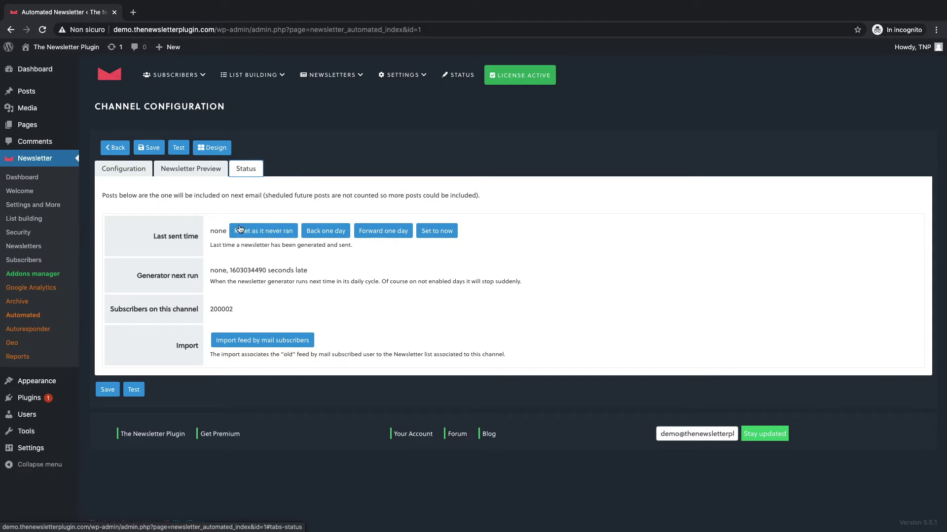
{"action": "left_click", "coordinate": [204, 173]}
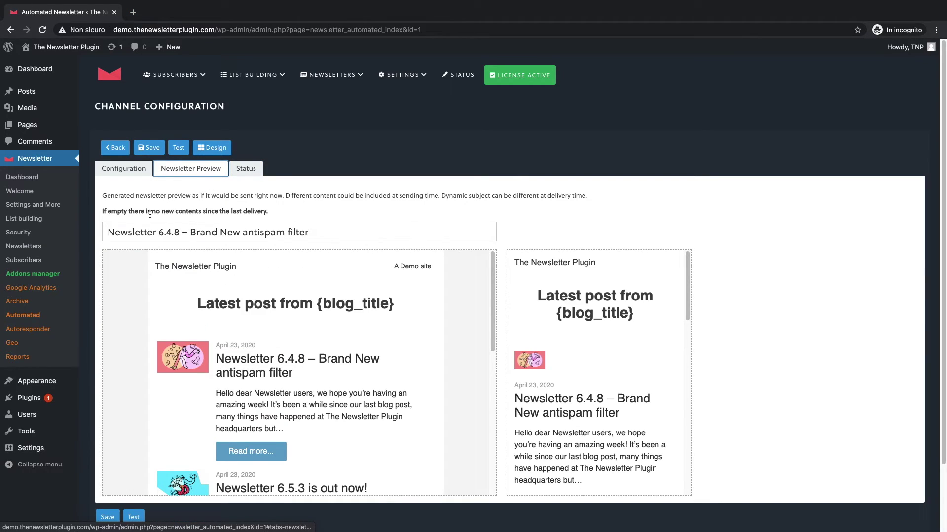
{"action": "left_click_drag", "start_coordinate": [102, 195], "coordinate": [589, 198]}
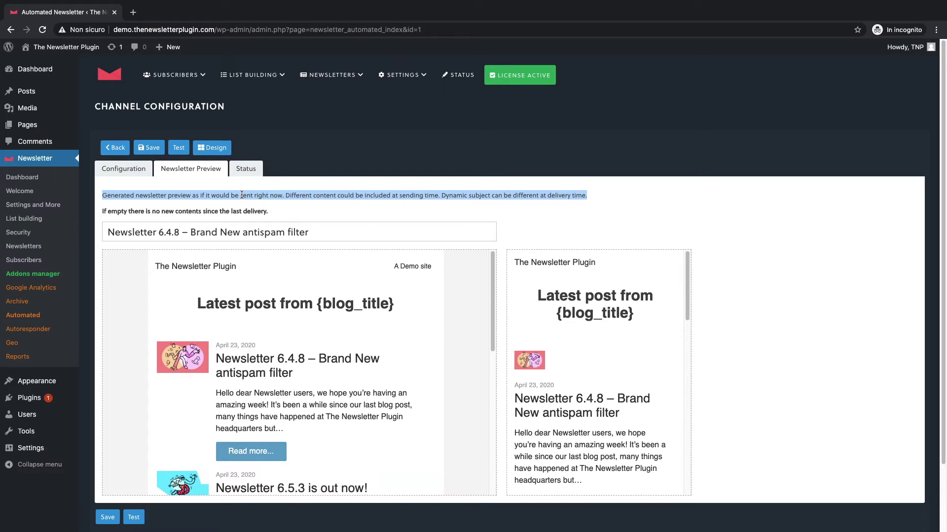
{"action": "left_click", "coordinate": [111, 148]}
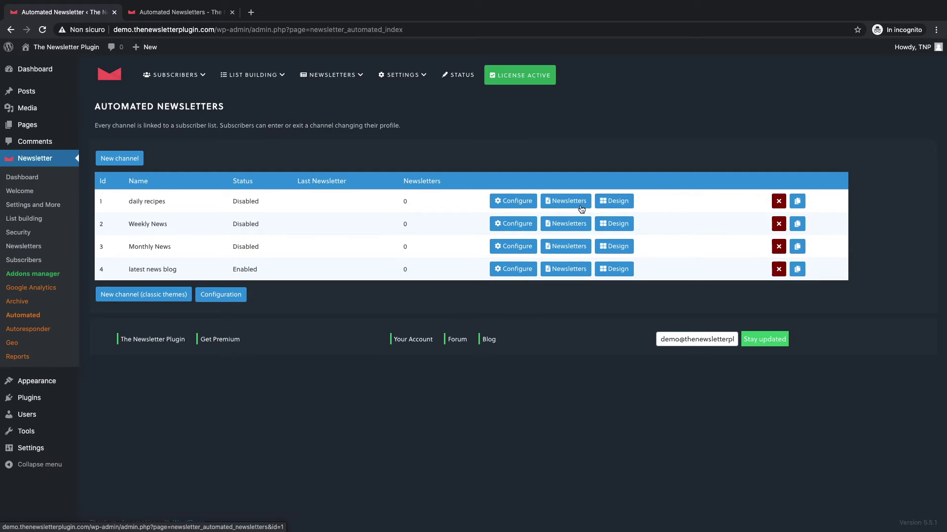
- Set the daily recipes Last posts block to include only new posts and skip sending when none exist
{"action": "left_click", "coordinate": [614, 201]}
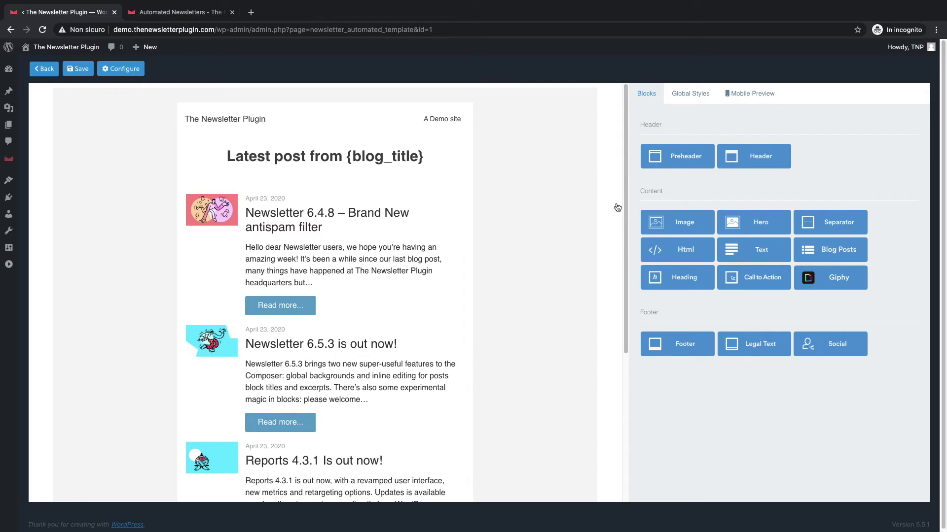
{"action": "mouse_move", "coordinate": [325, 333]}
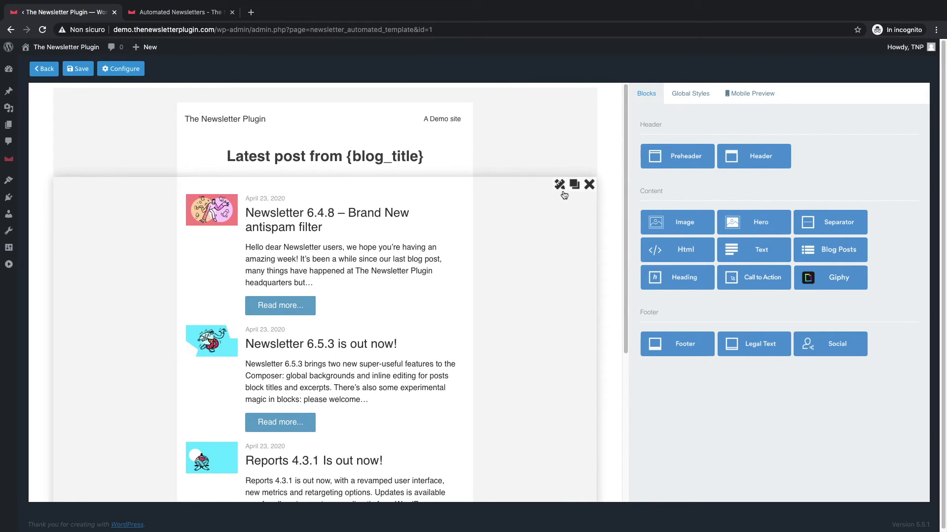
{"action": "left_click", "coordinate": [560, 186]}
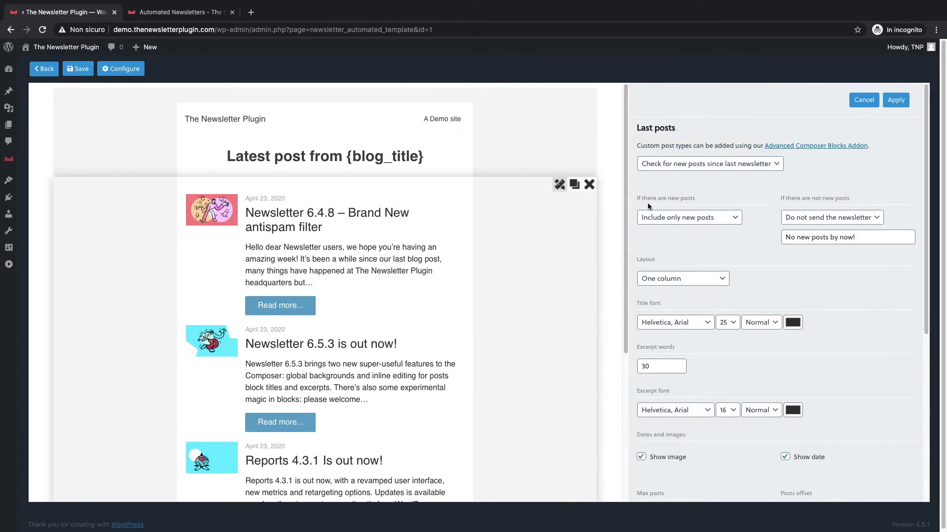
{"action": "left_click", "coordinate": [683, 217]}
{"action": "left_click", "coordinate": [710, 217]}
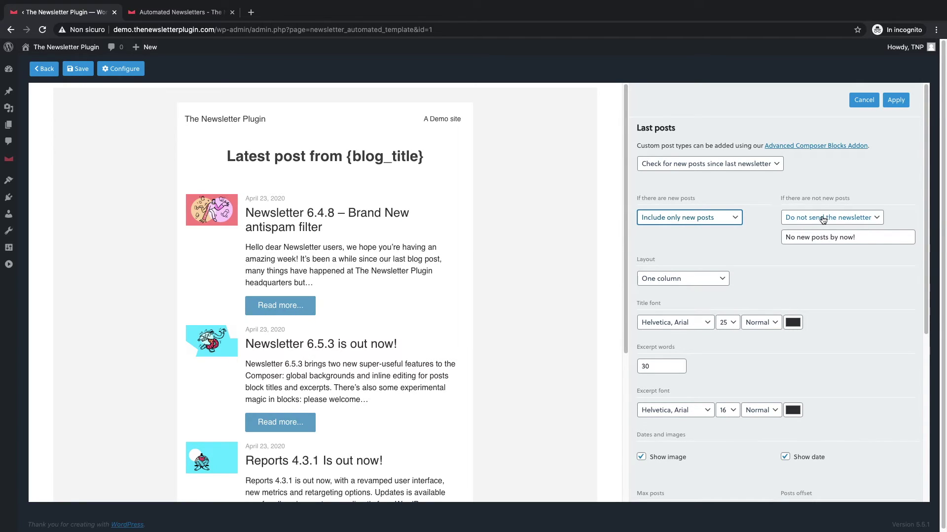
{"action": "left_click", "coordinate": [822, 218]}
{"action": "left_click", "coordinate": [823, 220]}
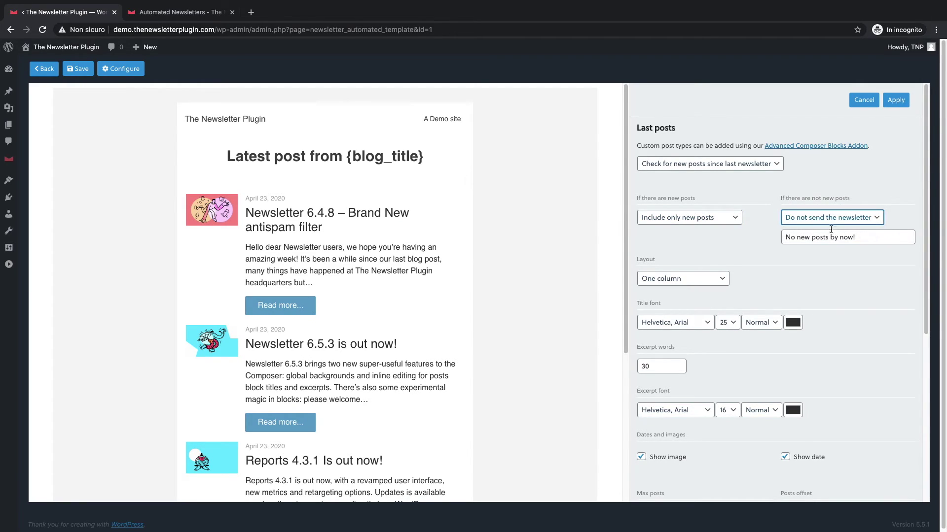
{"action": "left_click", "coordinate": [832, 217]}
{"action": "left_click", "coordinate": [832, 218]}
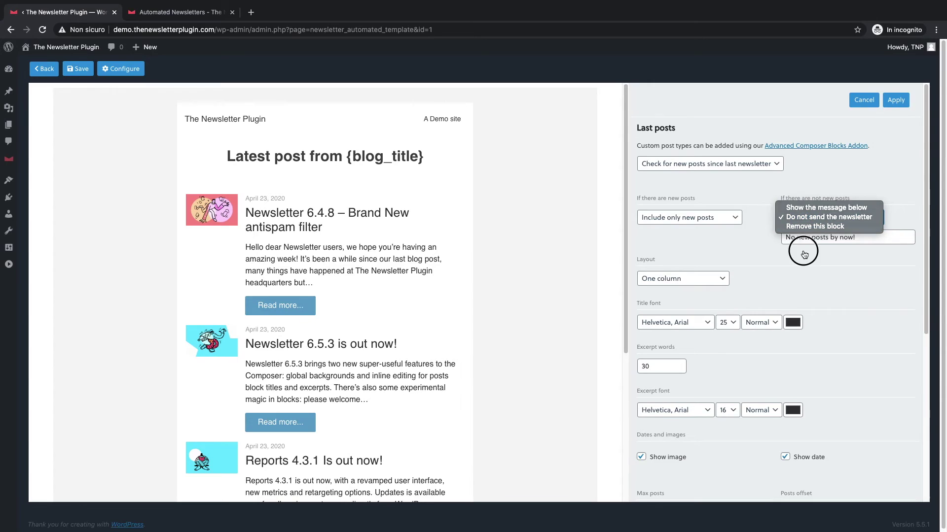
{"action": "scroll", "coordinate": [803, 255], "scroll_direction": "down", "scroll_amount": 5}
{"action": "scroll", "coordinate": [796, 263], "scroll_direction": "down", "scroll_amount": 3}
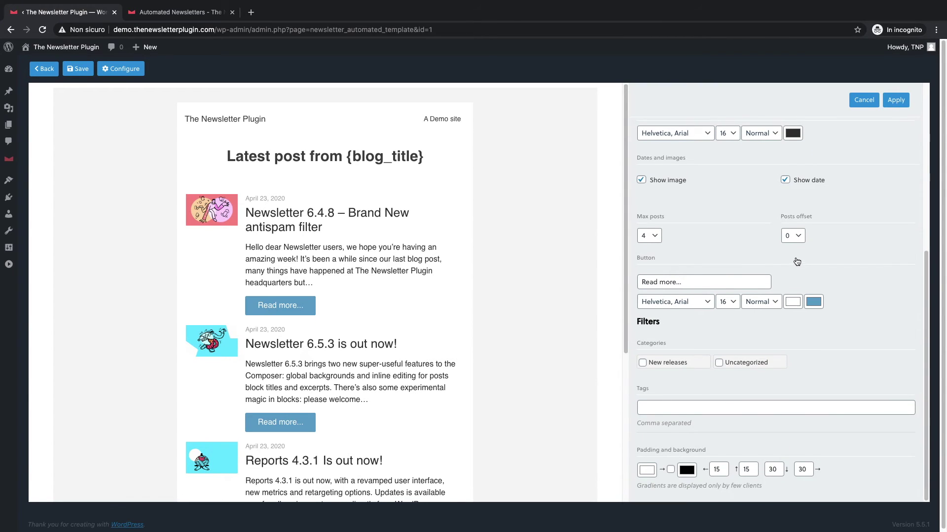
- Apply the block settings, save the composer template, and go back to the channel list
{"action": "left_click", "coordinate": [895, 100]}
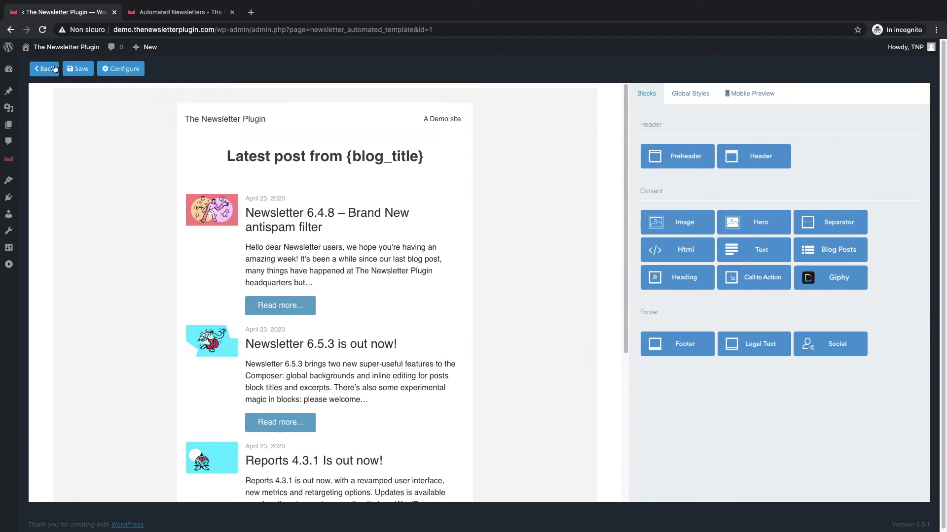
{"action": "left_click", "coordinate": [77, 69]}
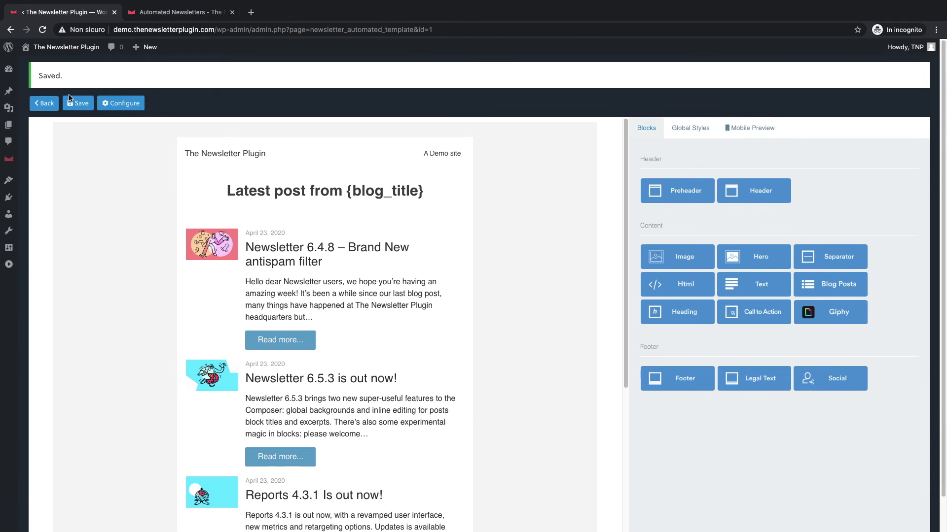
{"action": "left_click", "coordinate": [46, 103]}
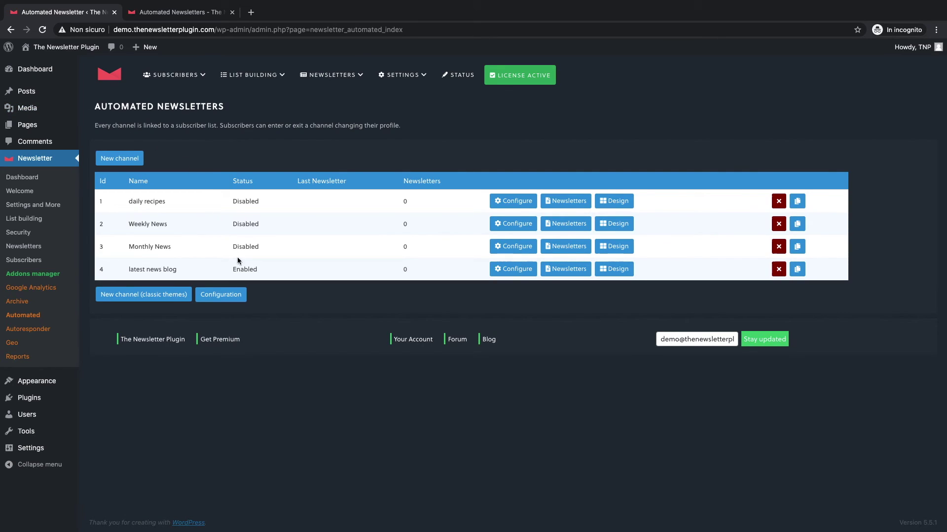
- Save TNP as the automated newsletters administrator user, then open the Newsletter dashboard
{"action": "left_click", "coordinate": [220, 295]}
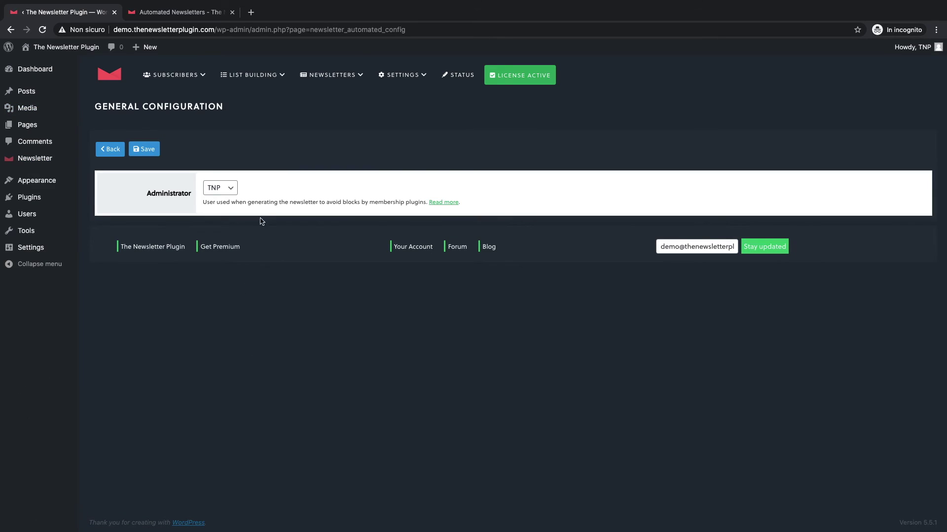
{"action": "left_click", "coordinate": [219, 188]}
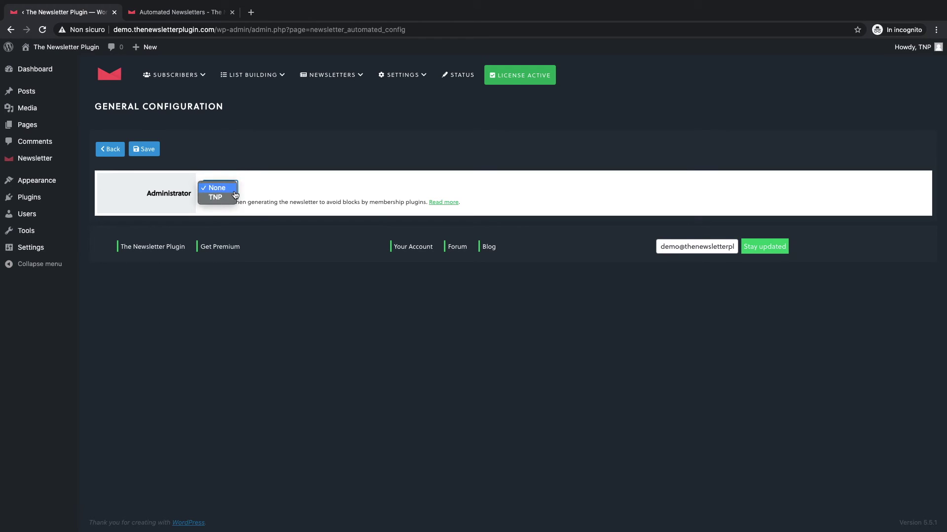
{"action": "left_click", "coordinate": [221, 198]}
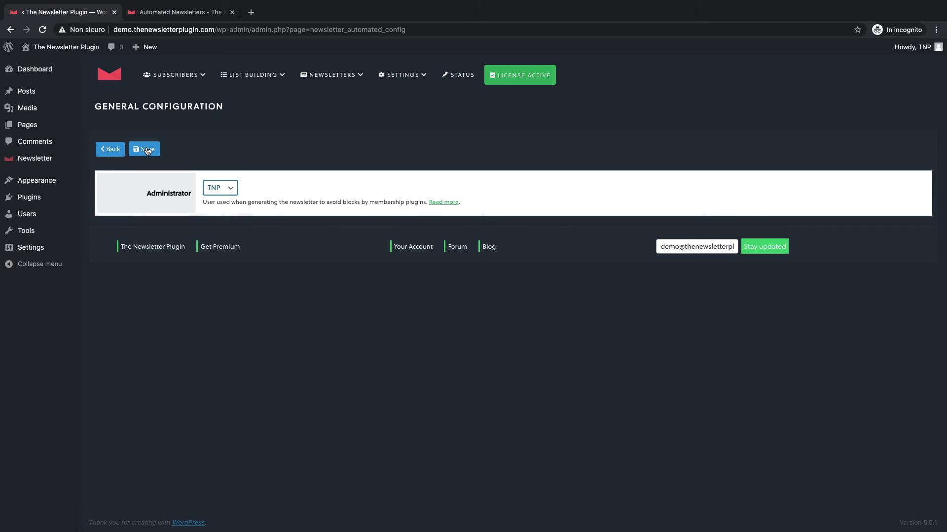
{"action": "left_click", "coordinate": [147, 151]}
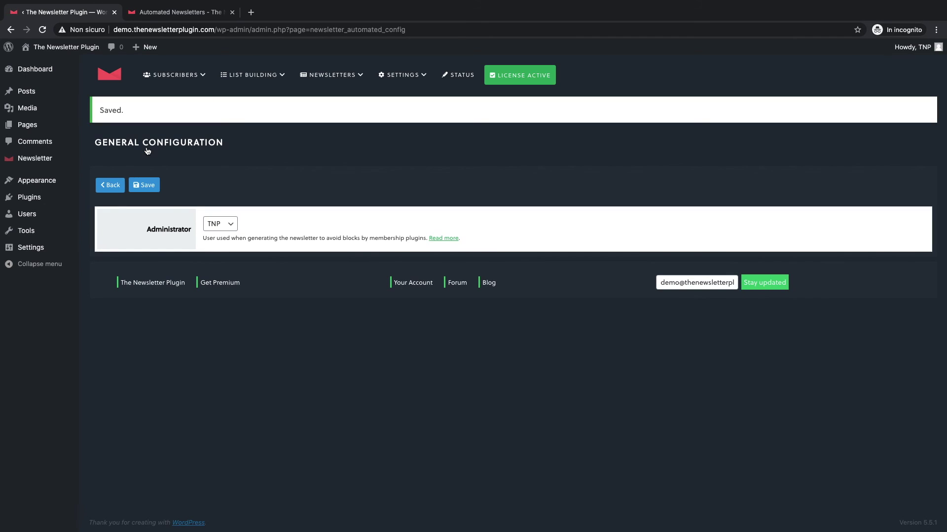
{"action": "left_click", "coordinate": [37, 159]}
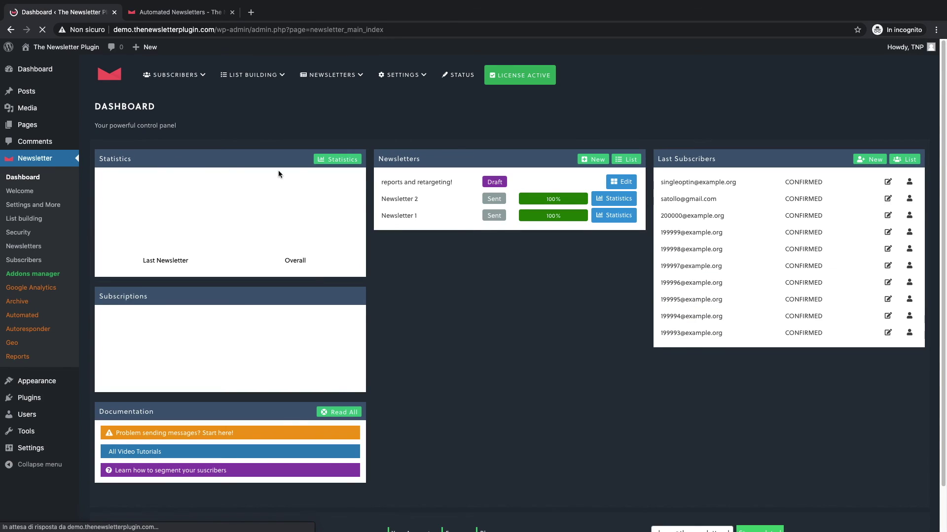